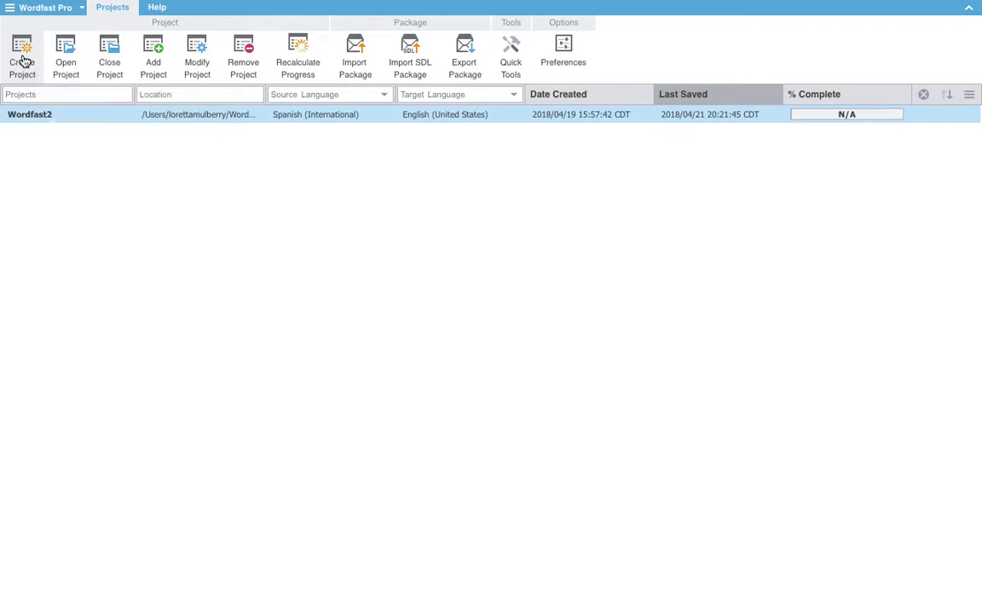
Start a new project named Demo, keeping Spanish (International) as the source language.
left_click(24, 62)
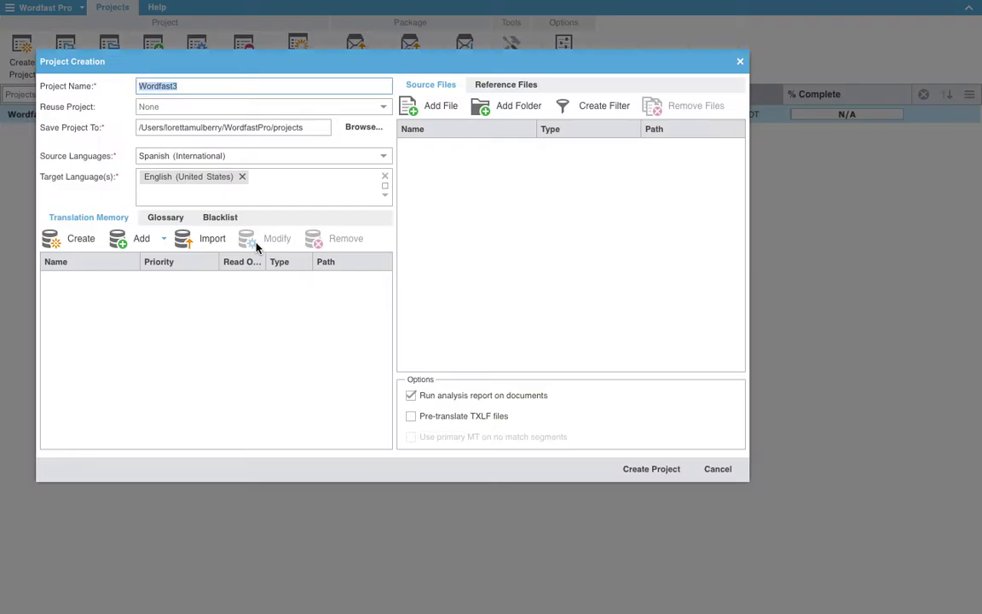
type("Demo")
left_click(383, 158)
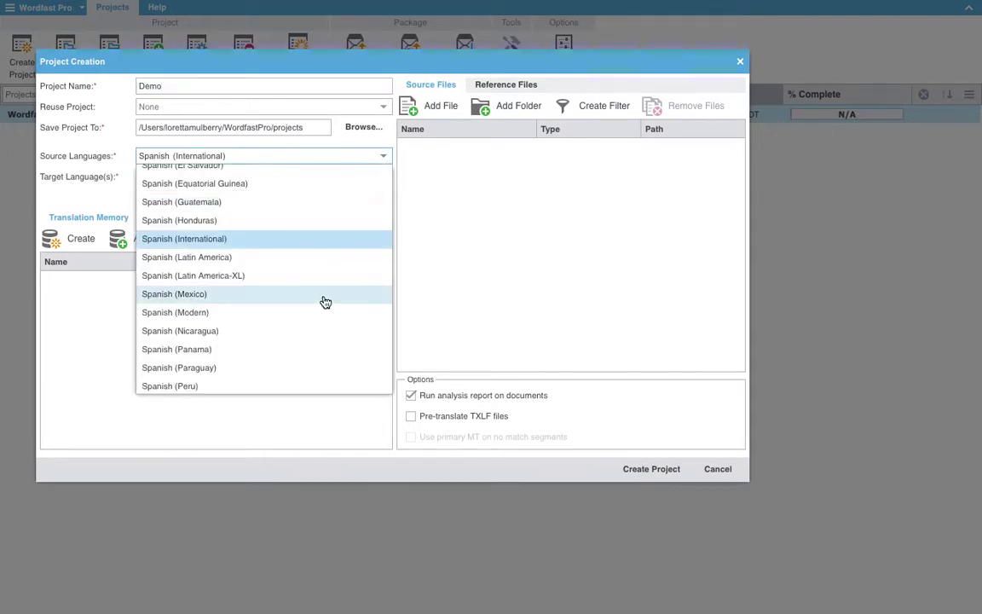
scroll(325, 302, "down", 3)
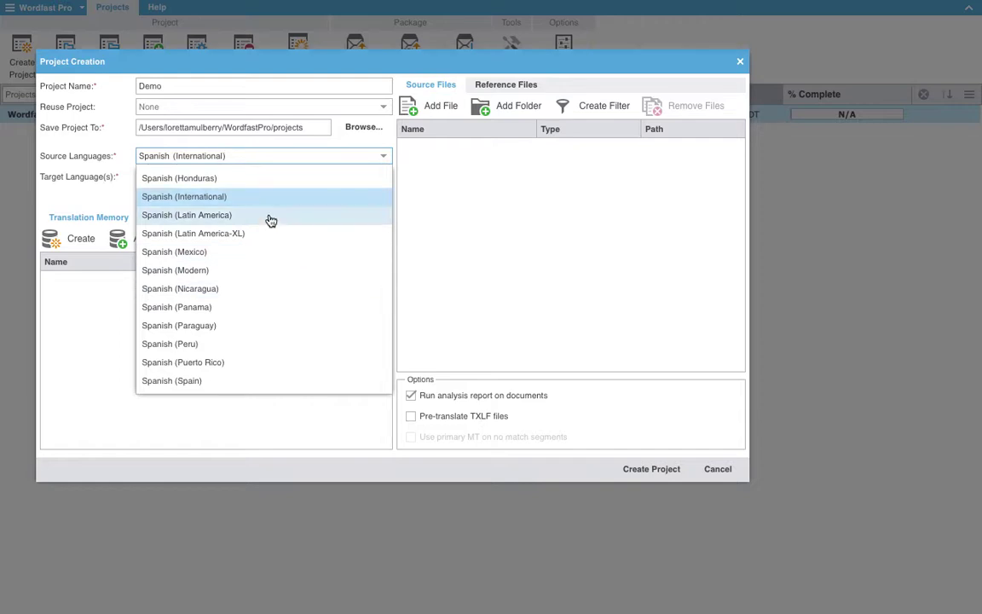
scroll(272, 243, "down", 1)
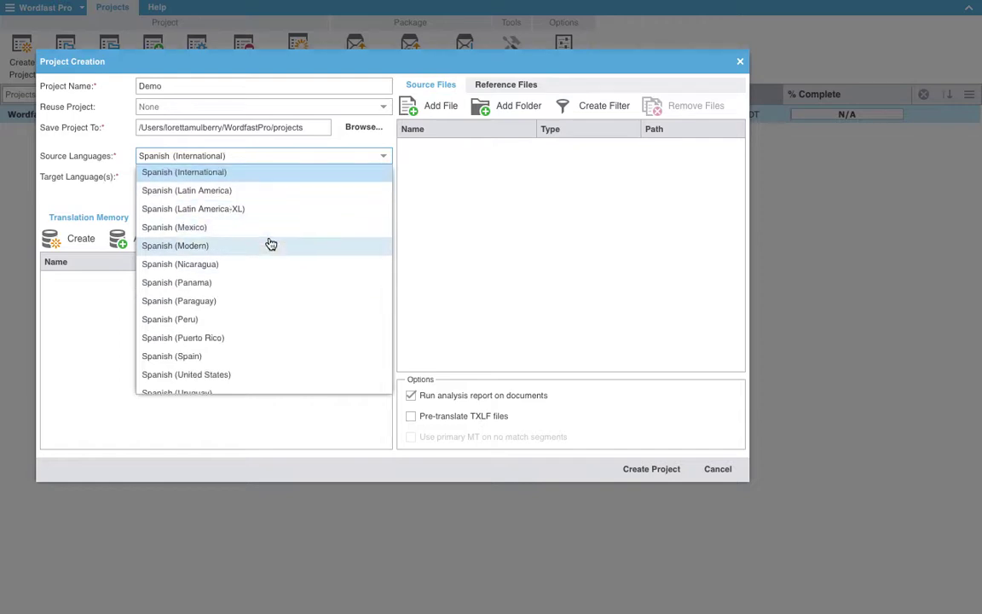
scroll(258, 335, "down", 4)
scroll(258, 335, "down", 4)
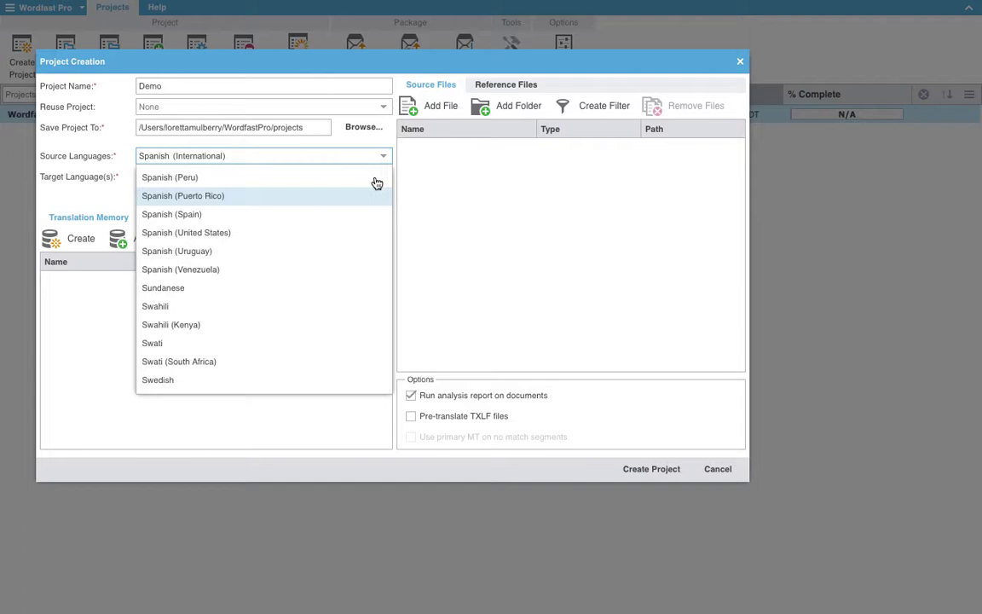
left_click(385, 157)
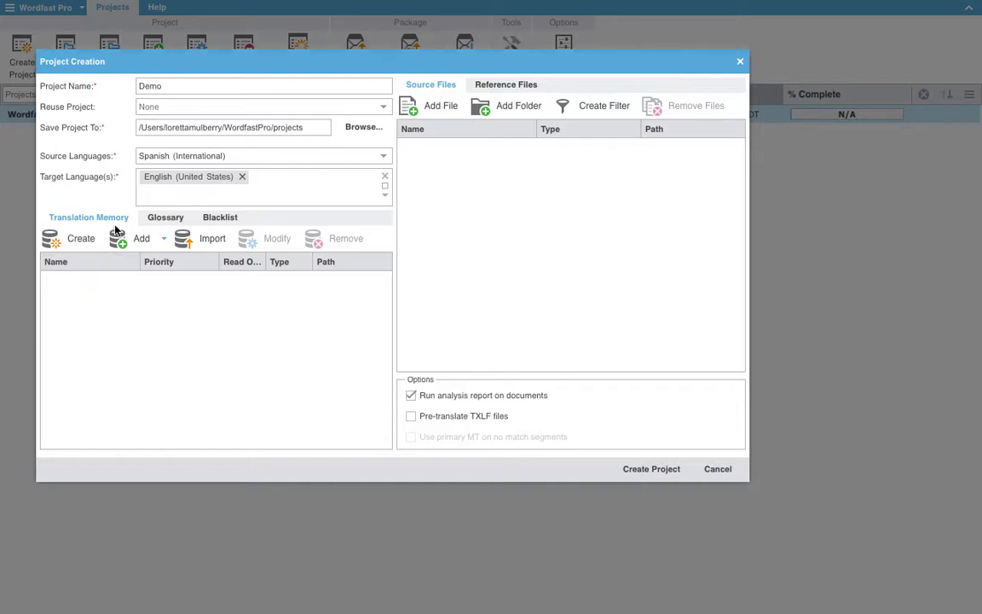
Create a translation memory named Preparedness for ES XM to EN US.
left_click(88, 245)
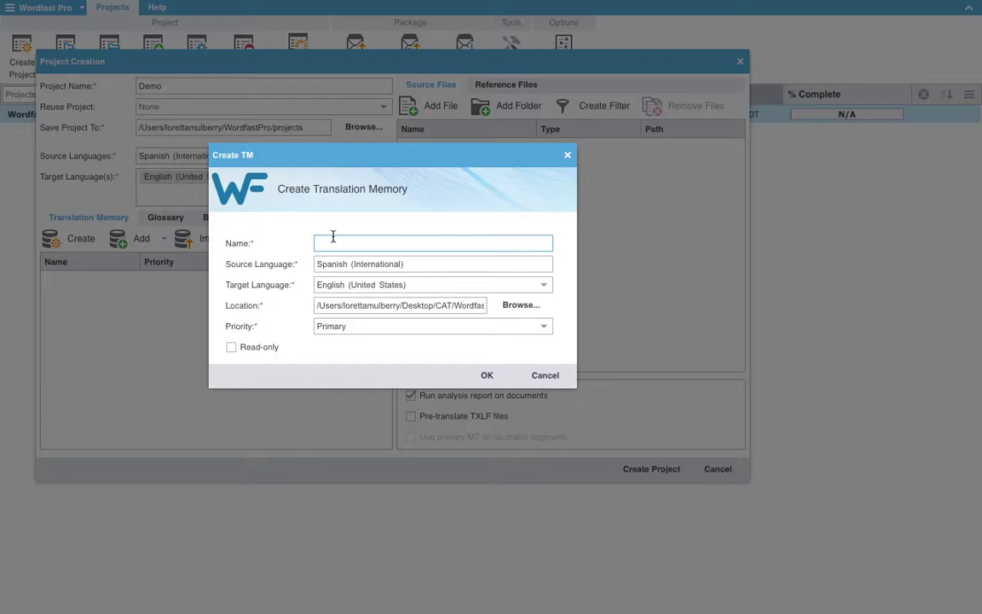
type("Preparedness")
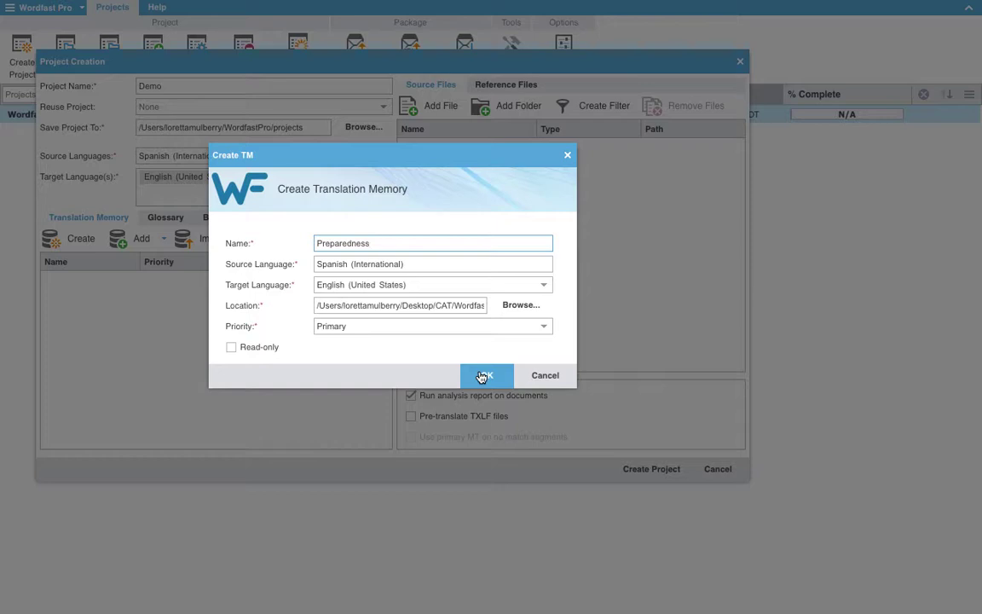
left_click(482, 376)
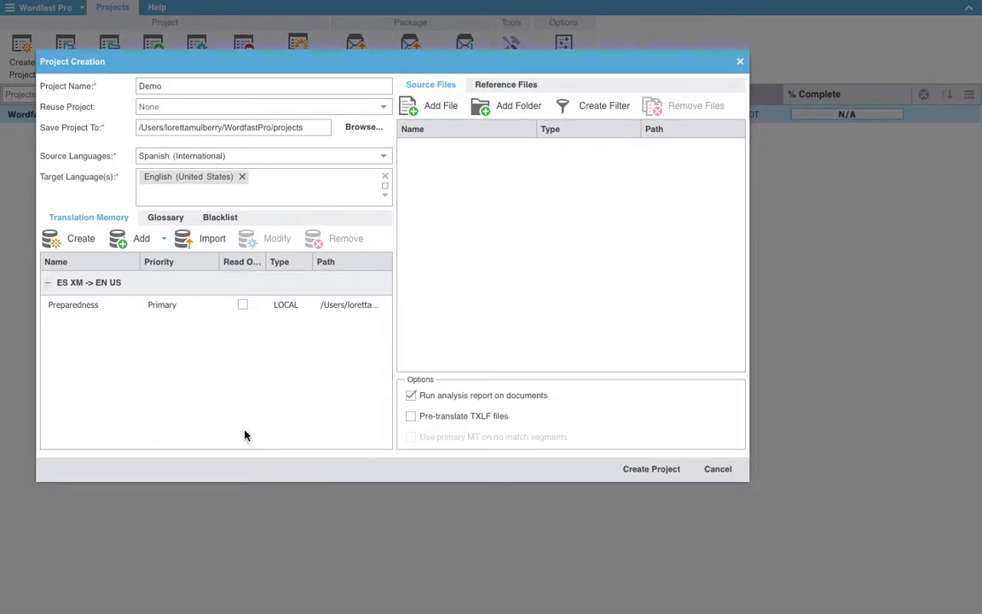
Create a local glossary named Preparedness and select it in the project setup.
left_click(157, 223)
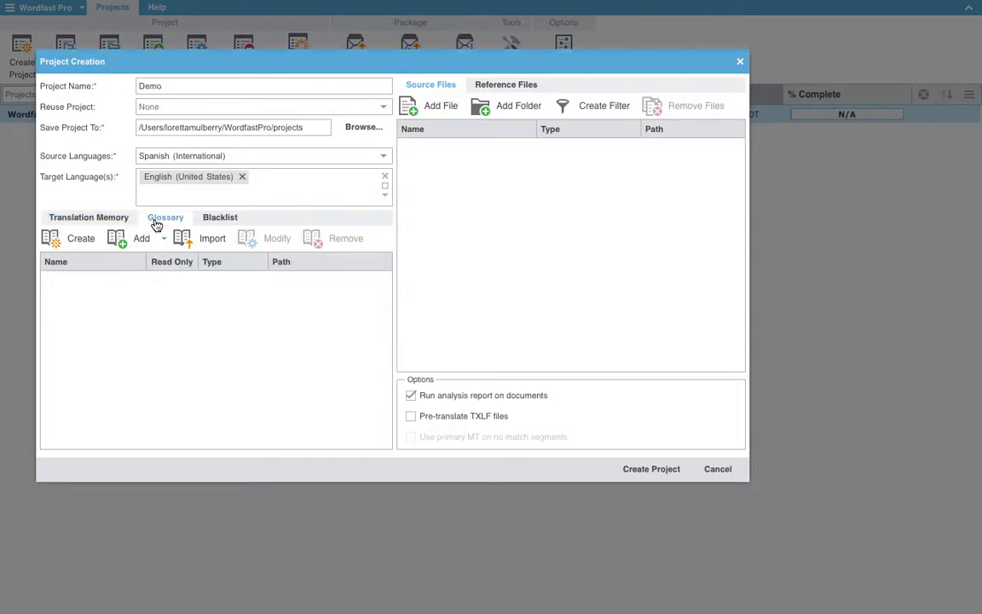
left_click(62, 240)
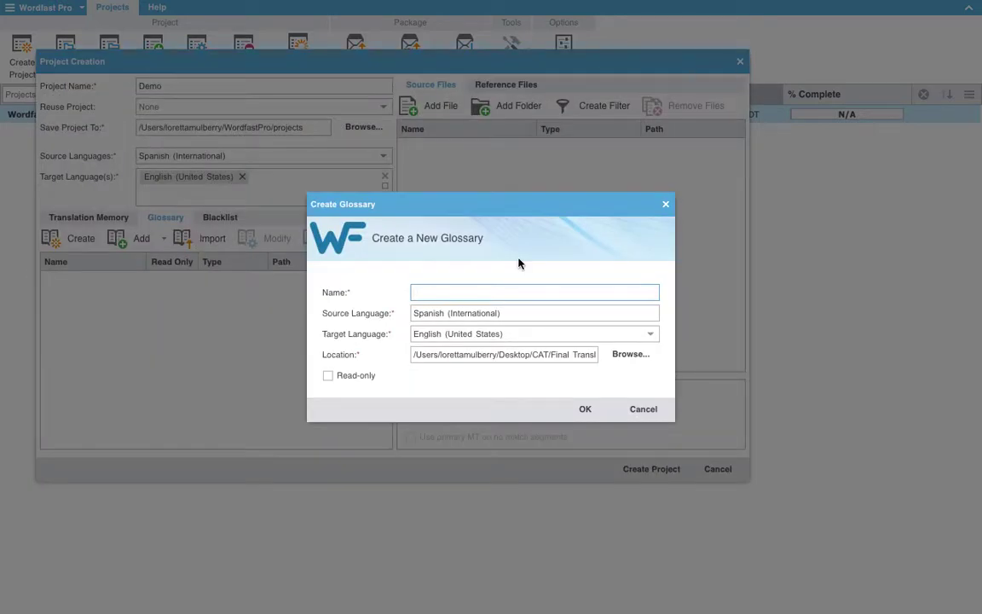
type("Preparedness")
left_click(583, 411)
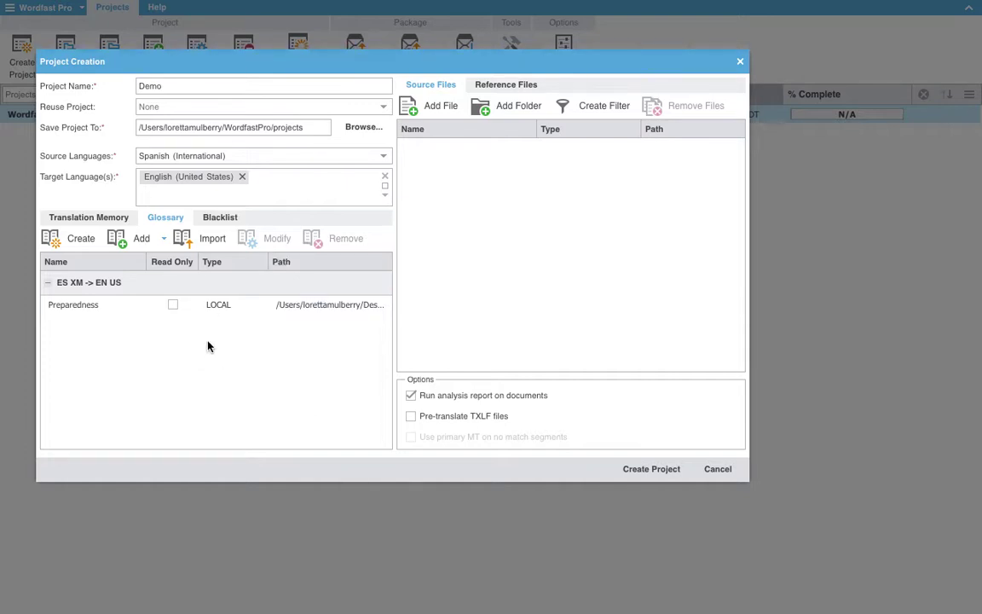
left_click(199, 303)
Add the final project Word document as the source file and create the Demo project.
left_click(445, 107)
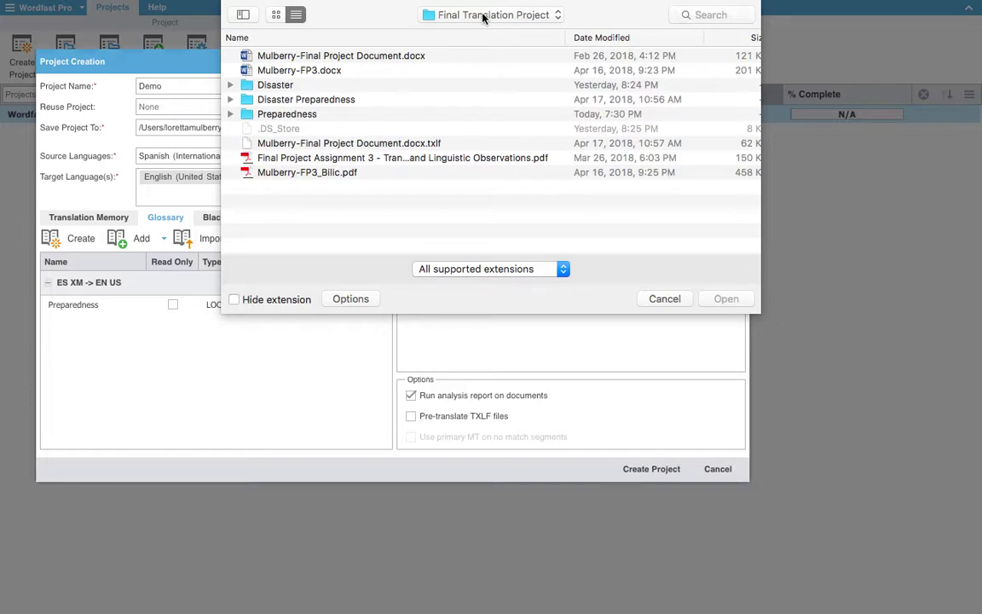
double_click(428, 57)
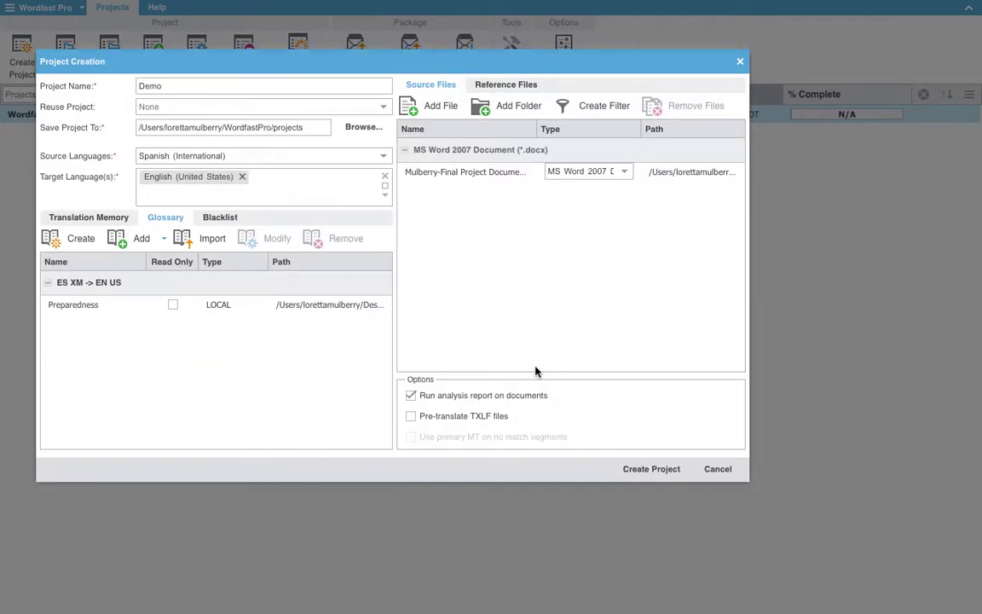
left_click(663, 470)
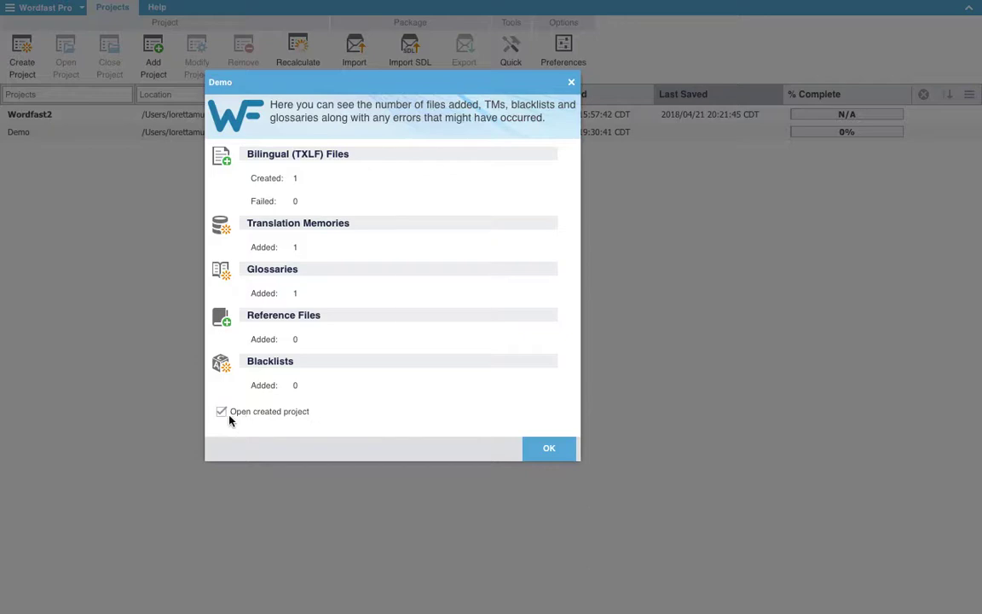
Accept the creation summary with 'Open created project' checked.
left_click(542, 457)
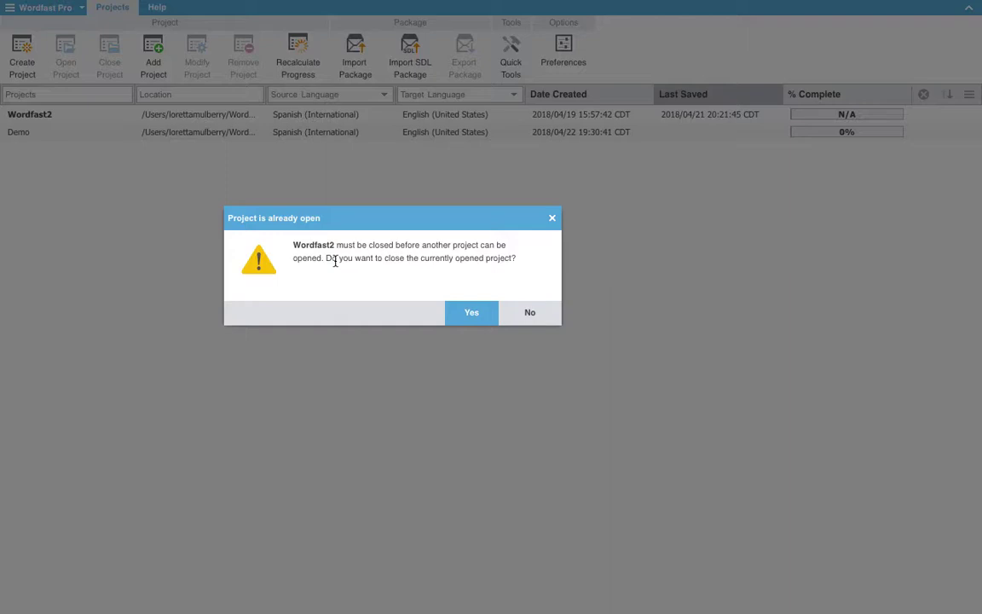
Close the Wordfast2 project and open the Demo project.
left_click(470, 314)
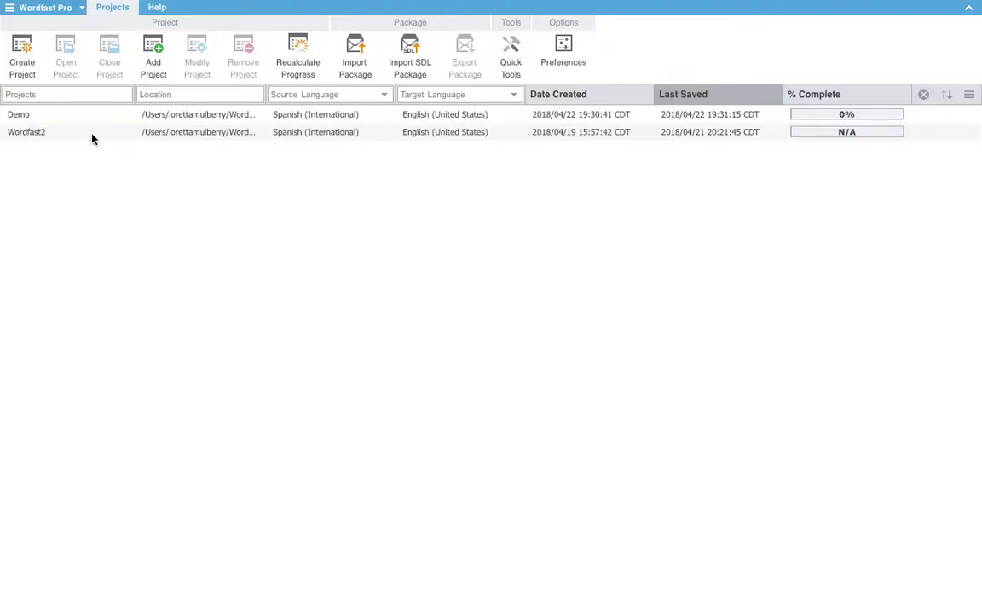
double_click(93, 136)
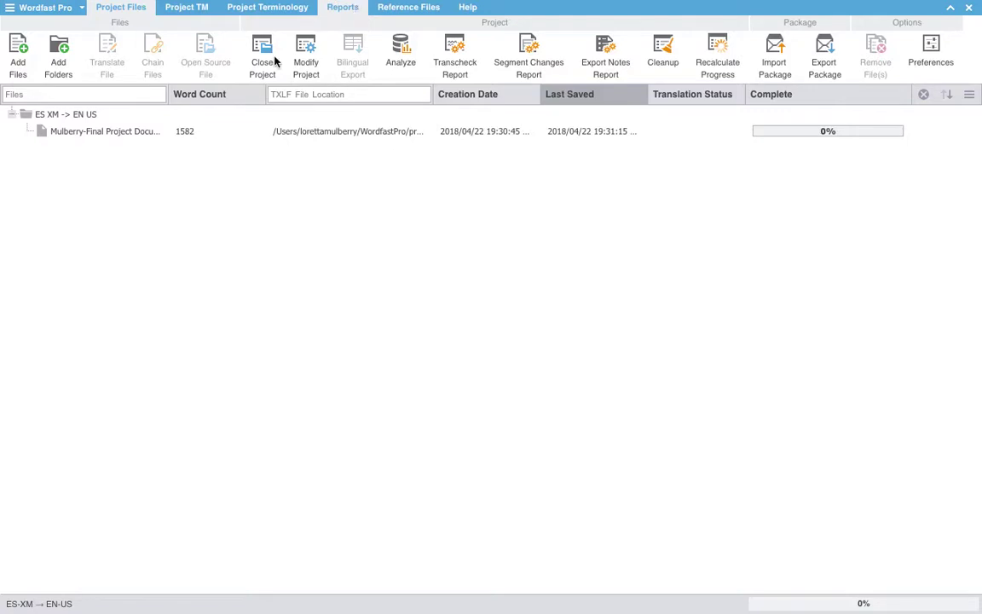
Select the Mulberry-Final Project Document.docx row in Project Files.
left_click(108, 135)
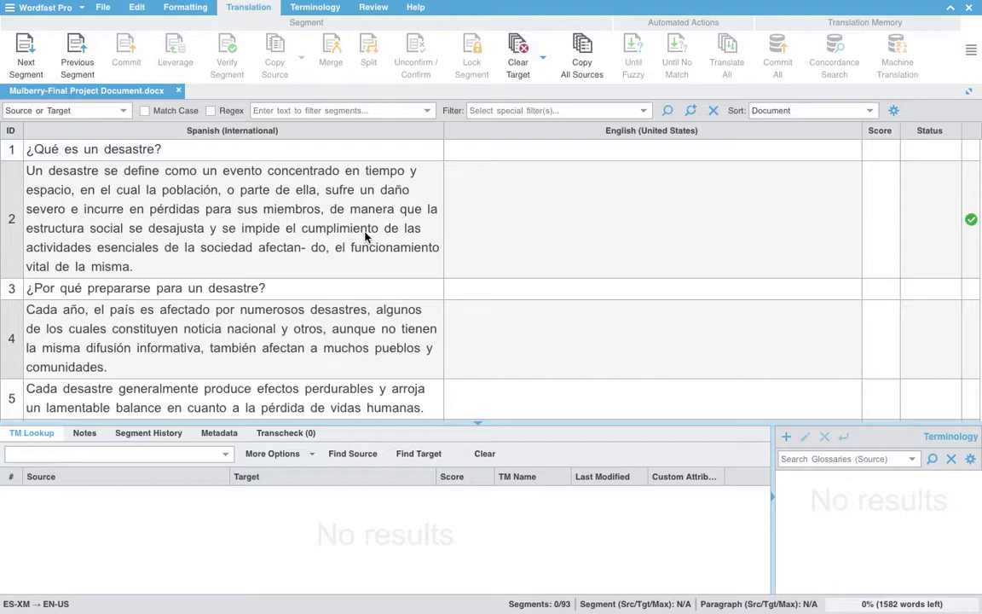
left_click(389, 187)
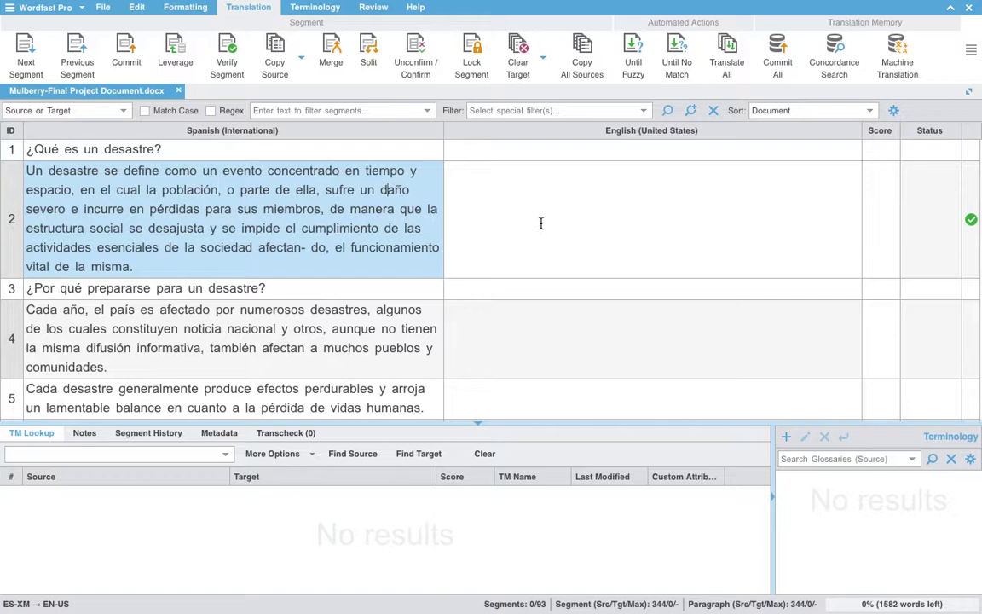
Translate segment 1 as 'What is a disaster?' and commit it.
left_click(469, 154)
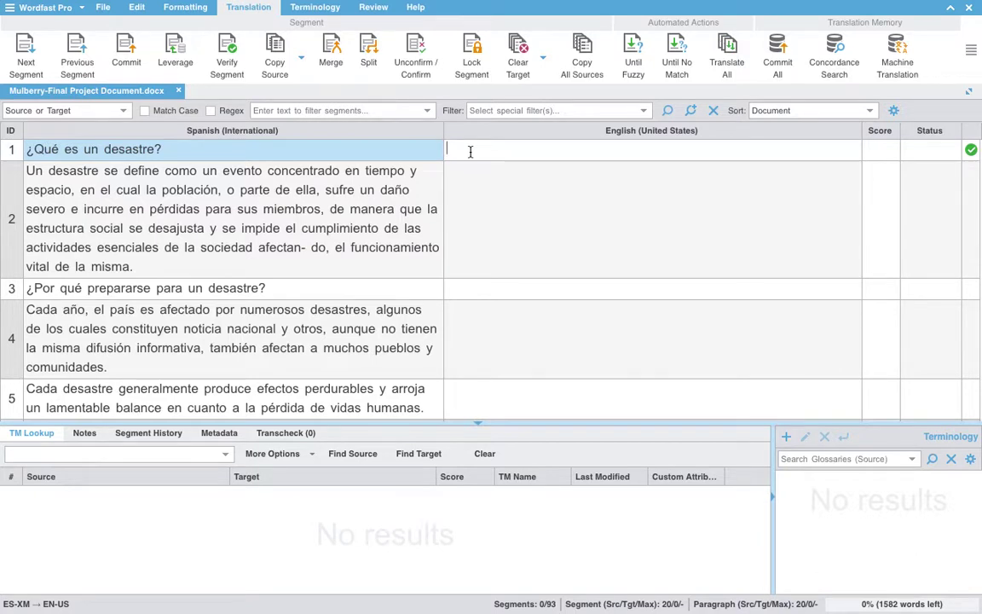
type("What is a si")
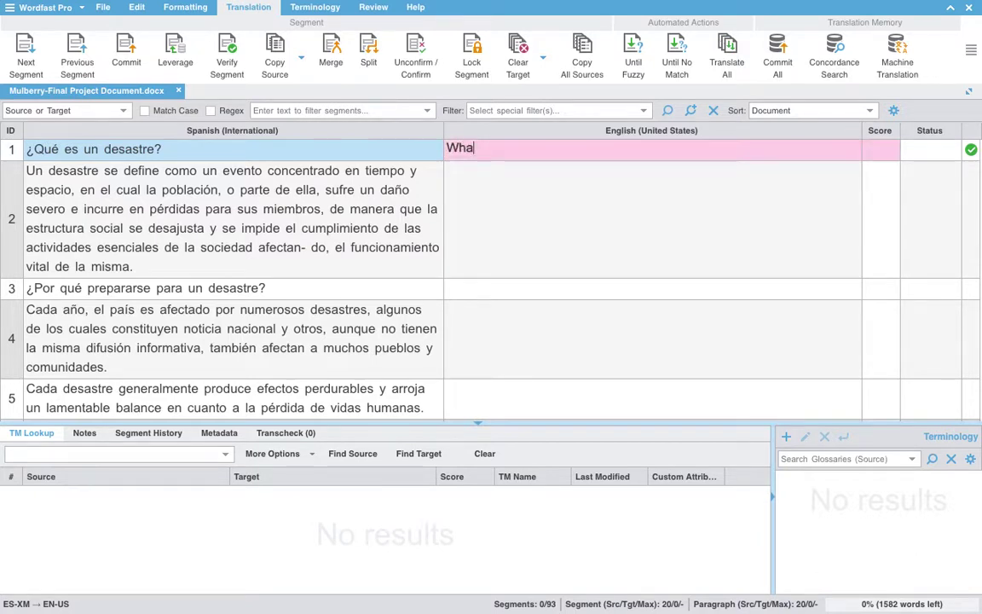
key("BackSpace")
key("BackSpace")
type("d")
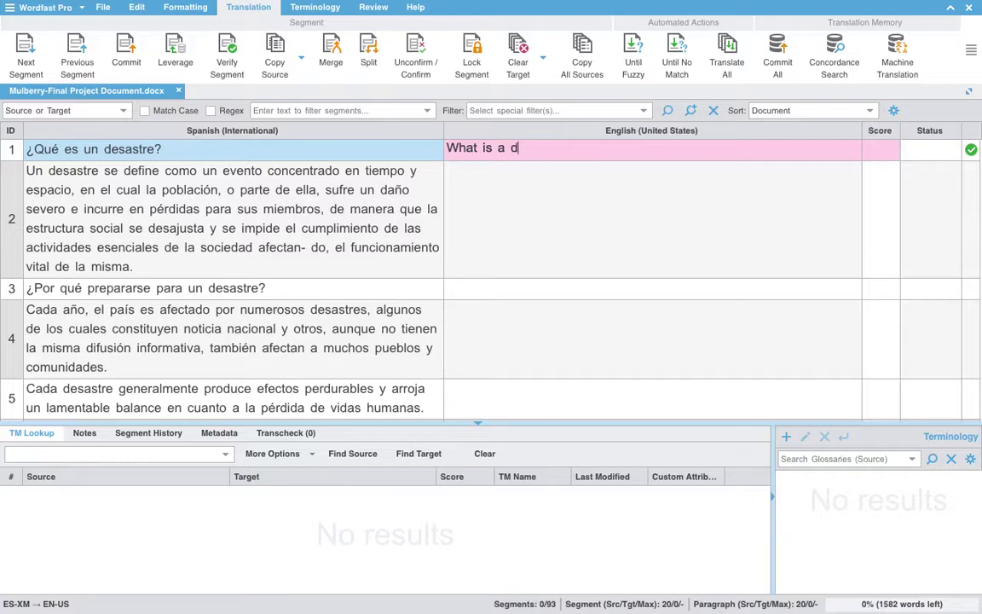
type("isaster?")
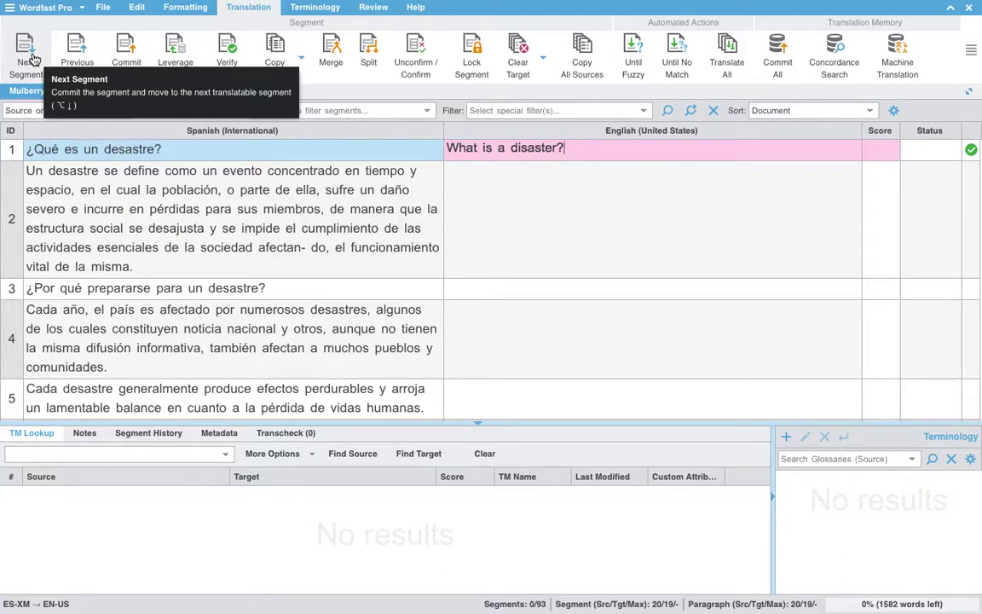
left_click(31, 60)
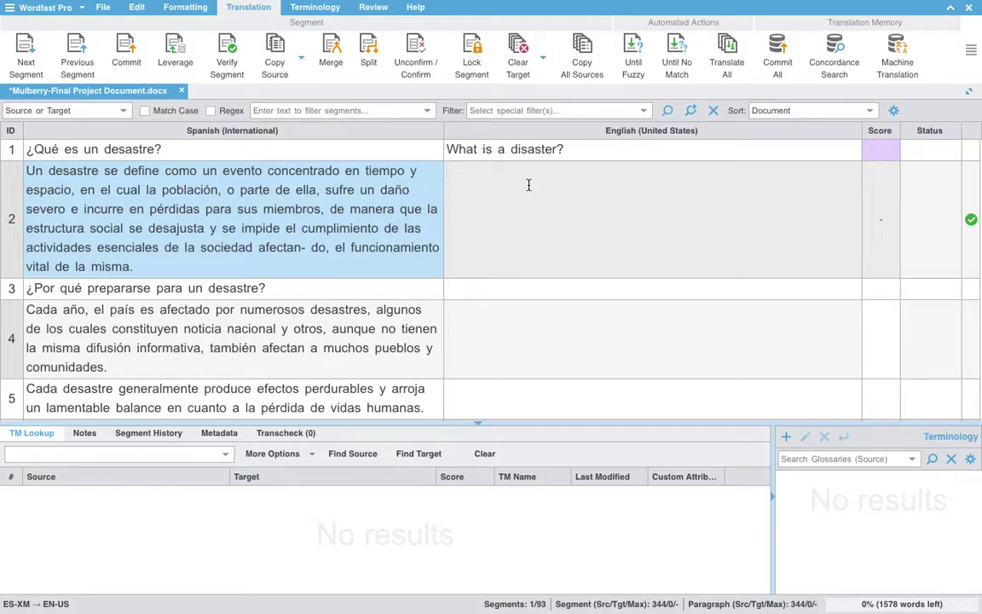
Enter 'A disaster is defined as' in segment 2's English target.
type("A dis")
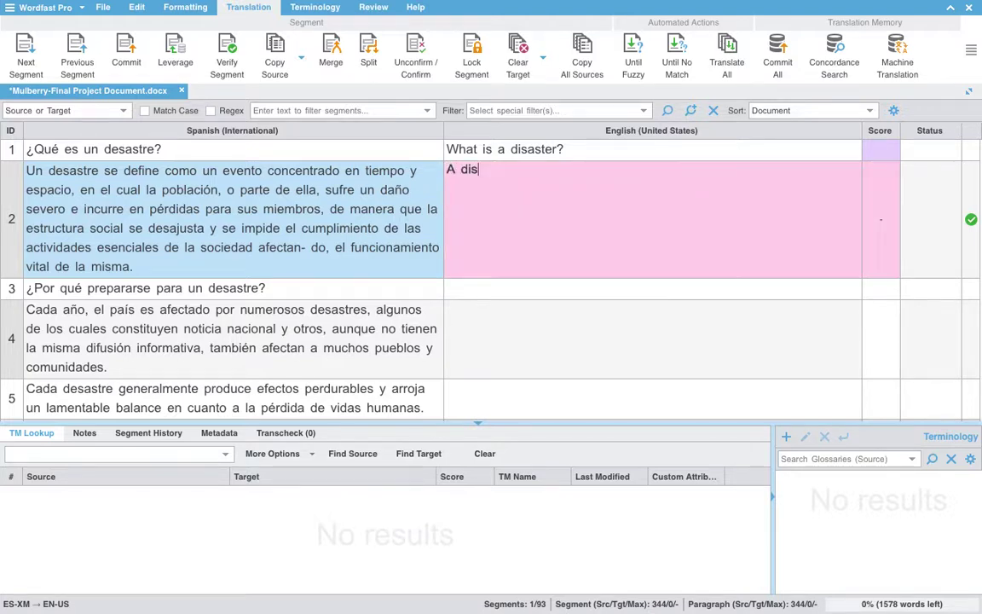
type("aster is defined as")
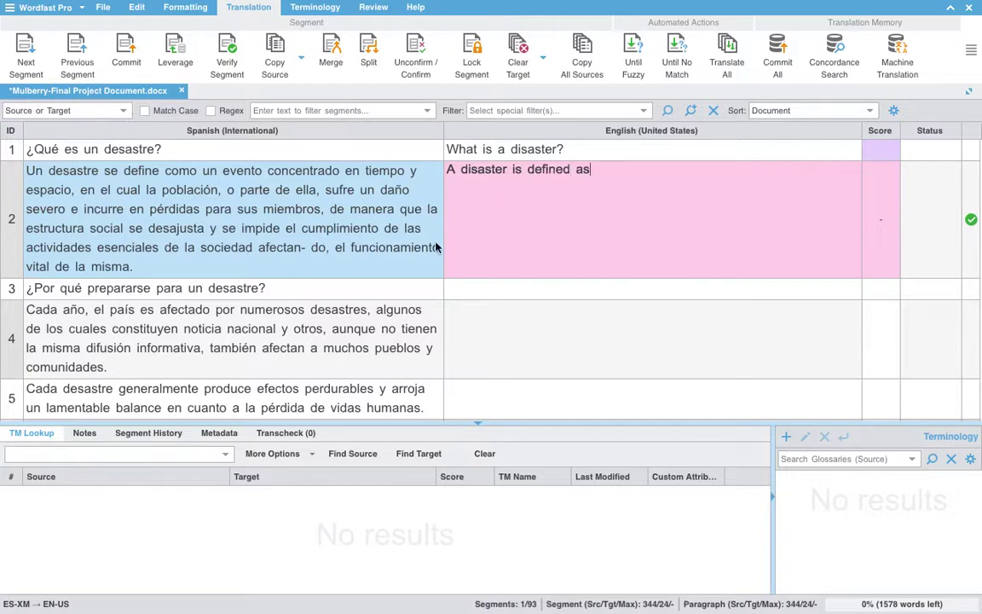
left_click(422, 66)
left_click(424, 63)
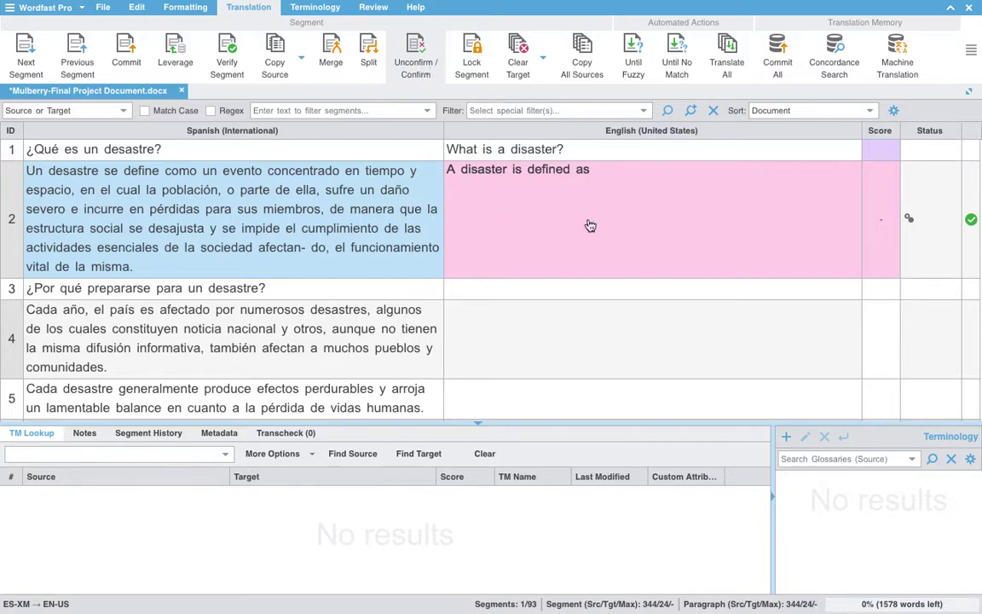
left_click(625, 178)
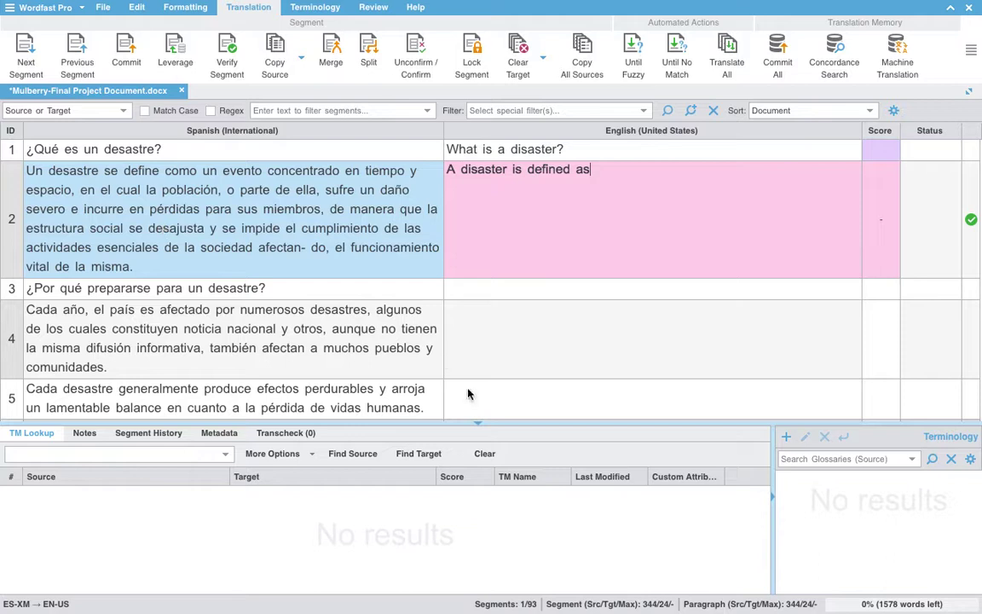
Add desastre→disaster as a new glossary term with the description Volcano.
double_click(486, 173)
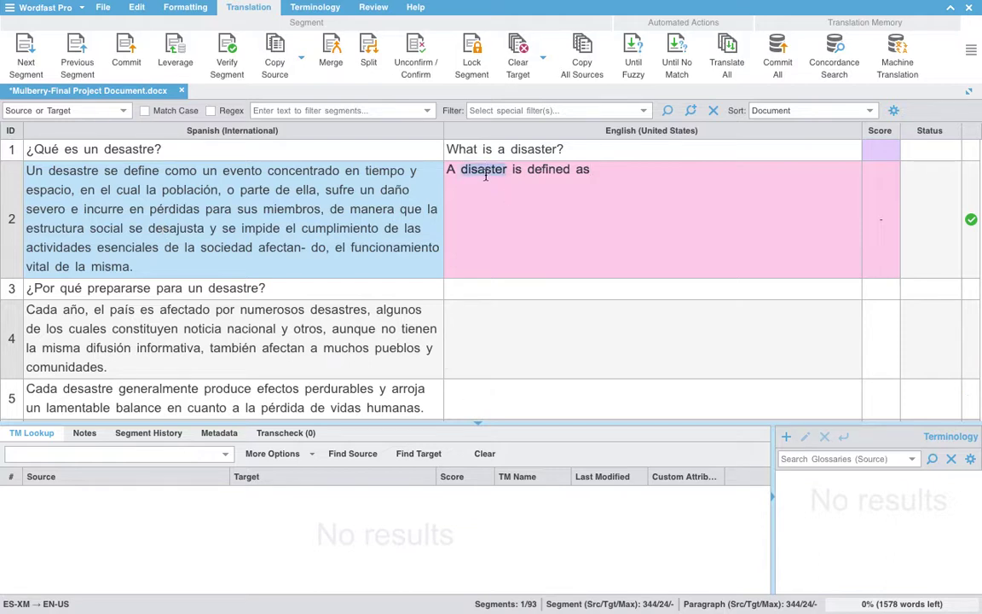
double_click(62, 173)
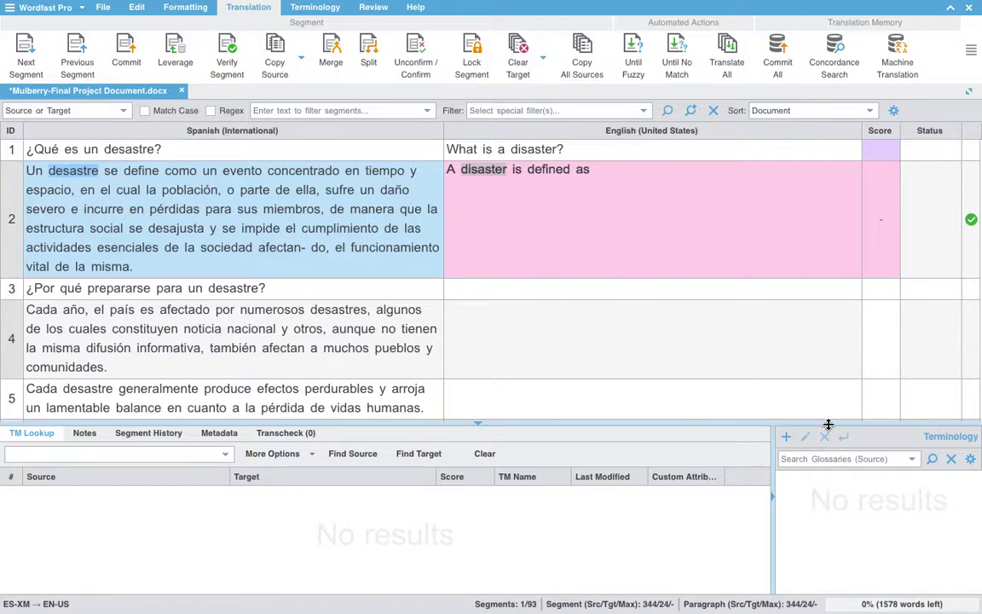
left_click(787, 439)
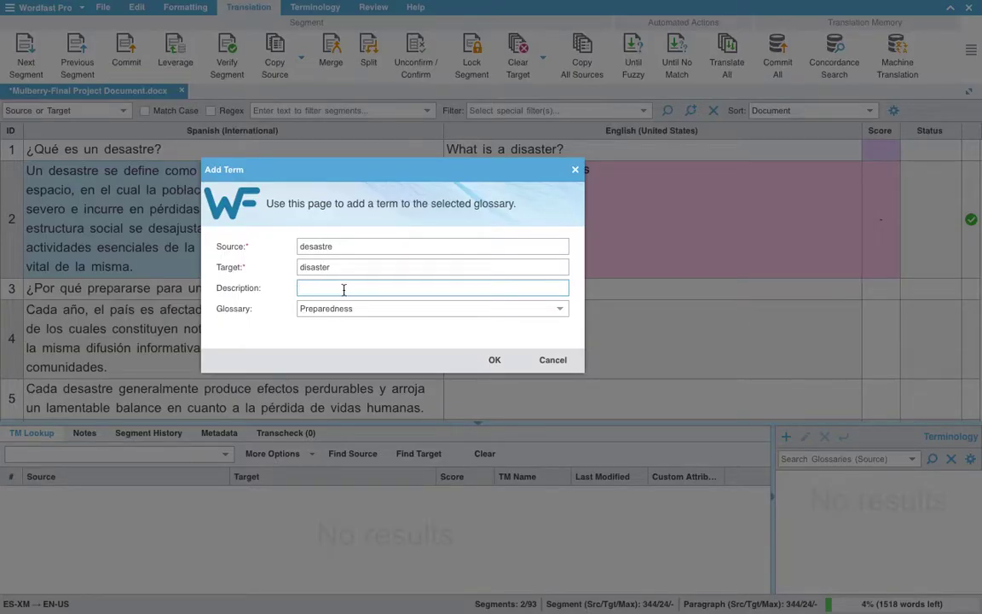
type("Volcano")
Confirm the desastre → disaster glossary term and select segment 3 to show it flagged.
left_click(495, 360)
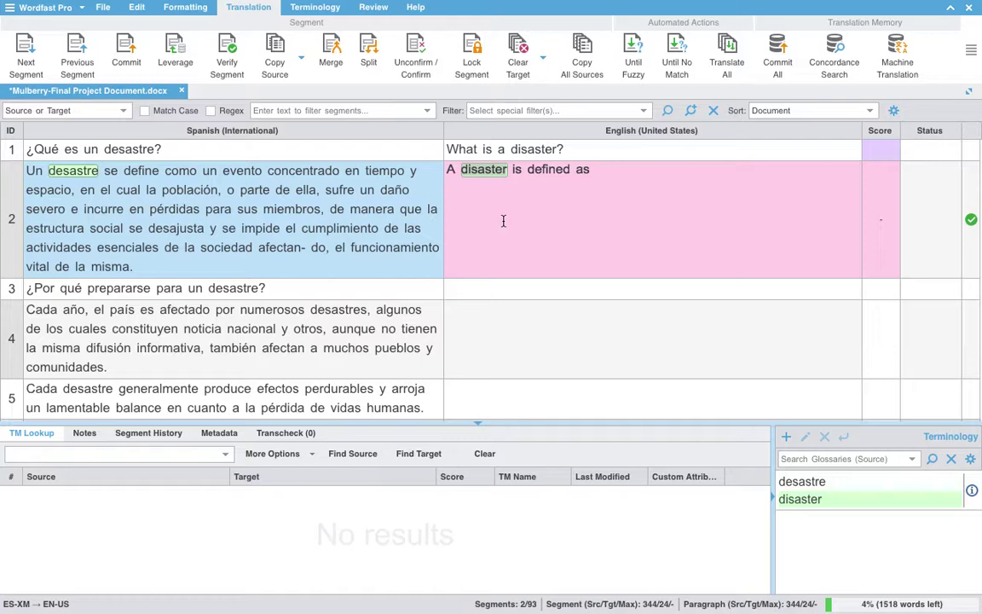
left_click(484, 289)
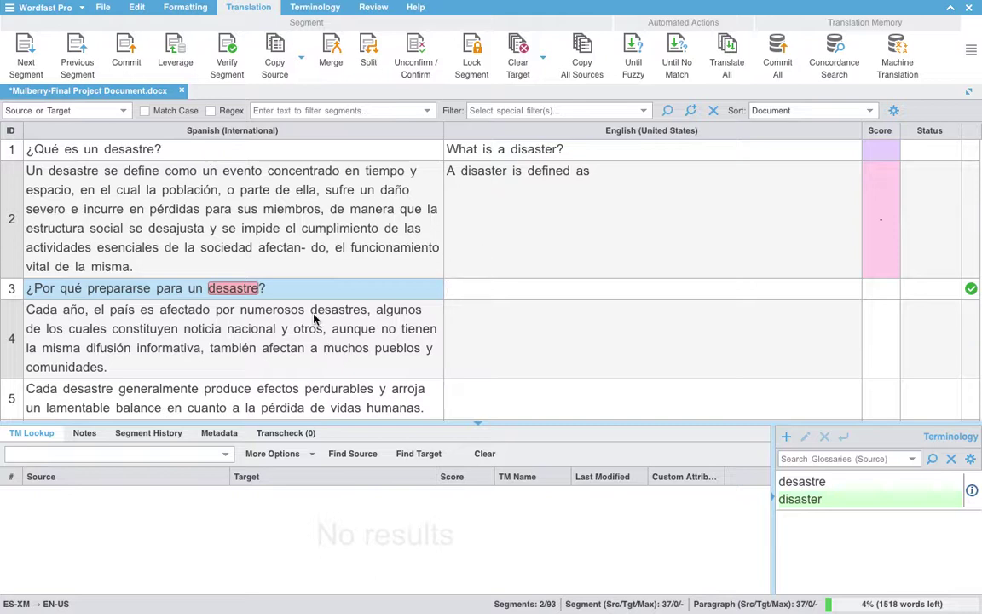
Move into segment 3's translation field and save Mulberry-Final Project Document.docx.
mouse_move(220, 7)
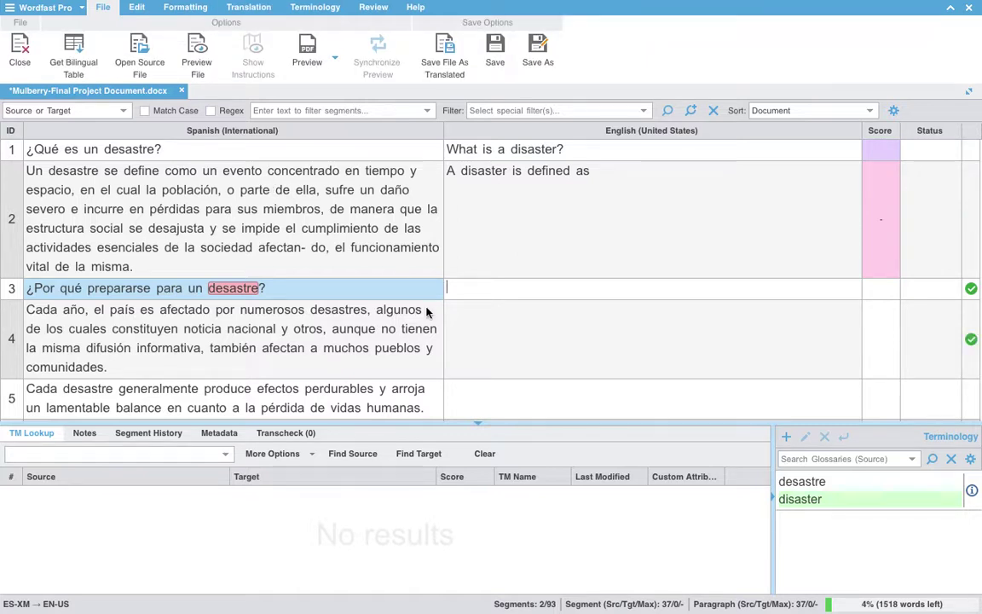
scroll(426, 312, "down", 2)
scroll(426, 312, "up", 2)
key("Tab")
left_click(494, 53)
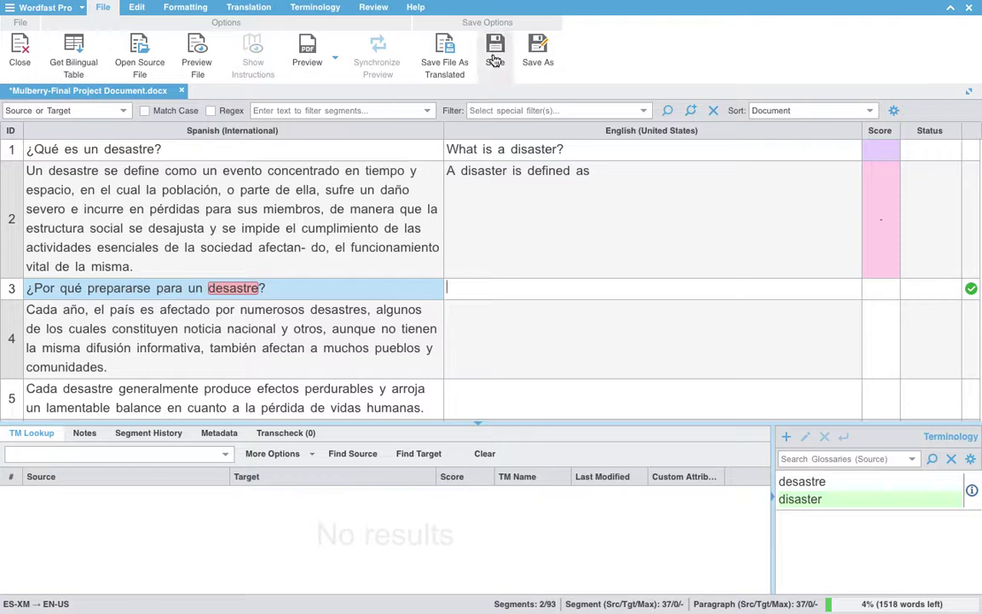